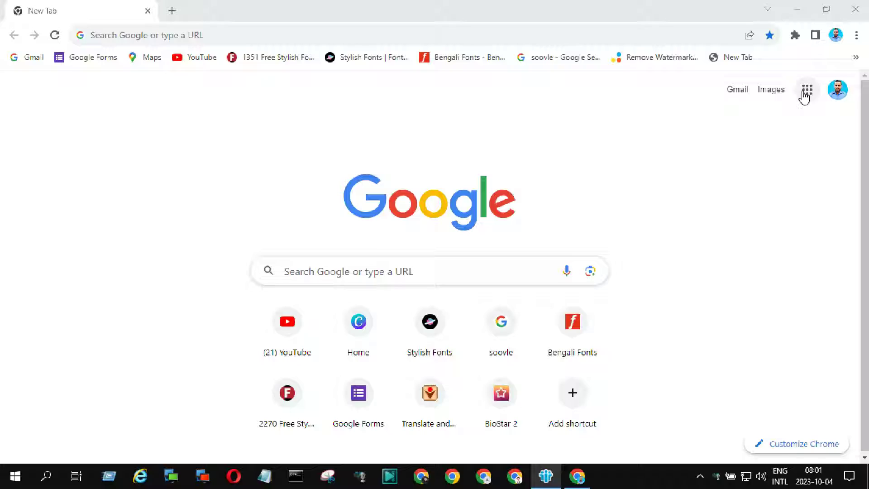
- Open Google Meet from the Google apps grid on Chrome's New Tab page
click(807, 94)
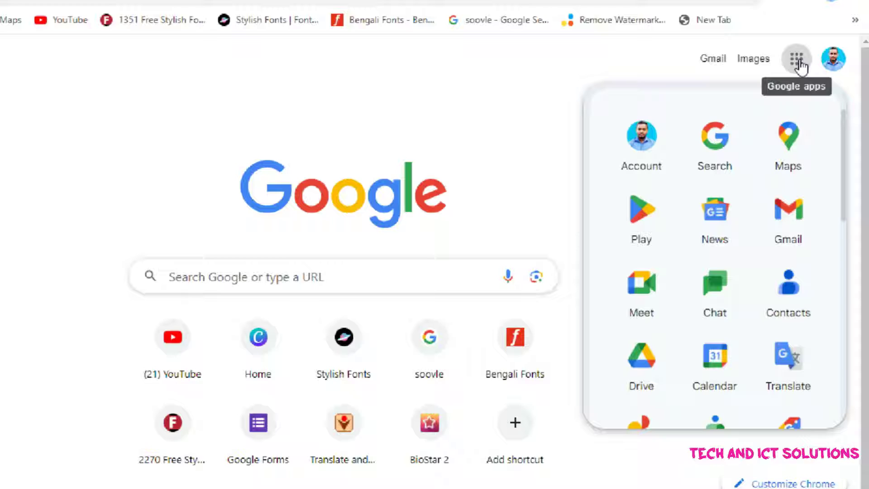
click(647, 290)
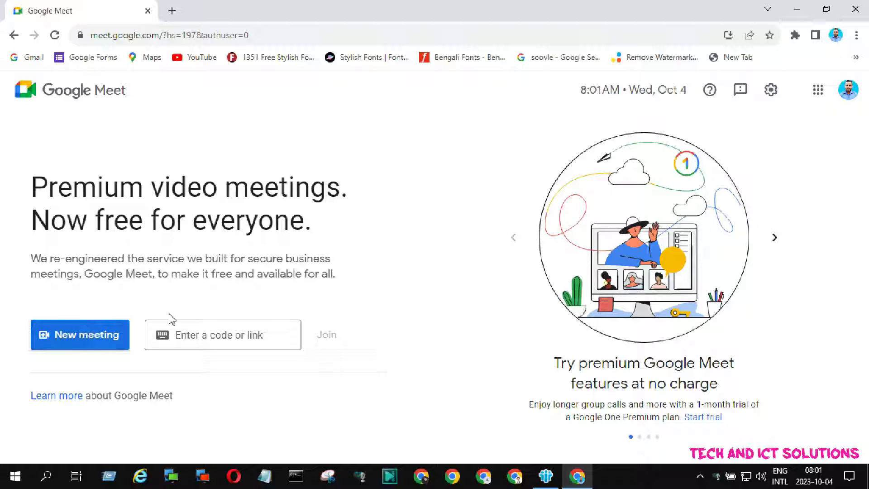
- Create a 'meeting for later' link under New meeting and copy that link
click(211, 335)
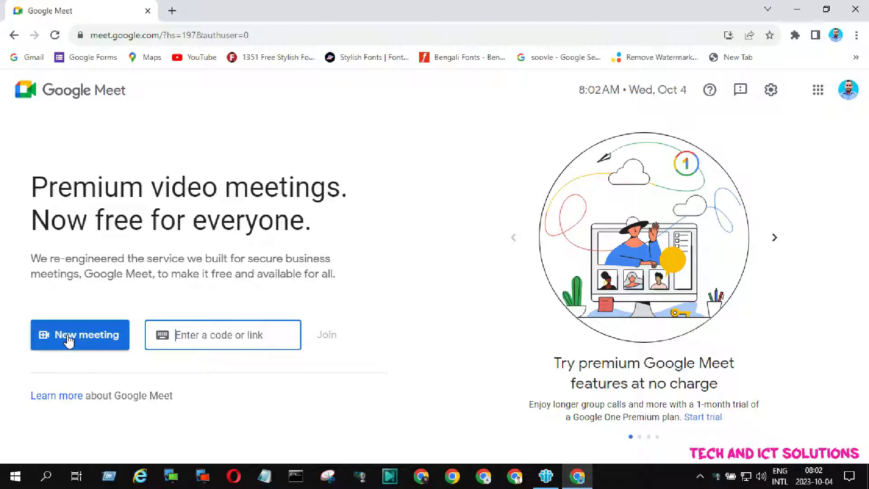
click(68, 340)
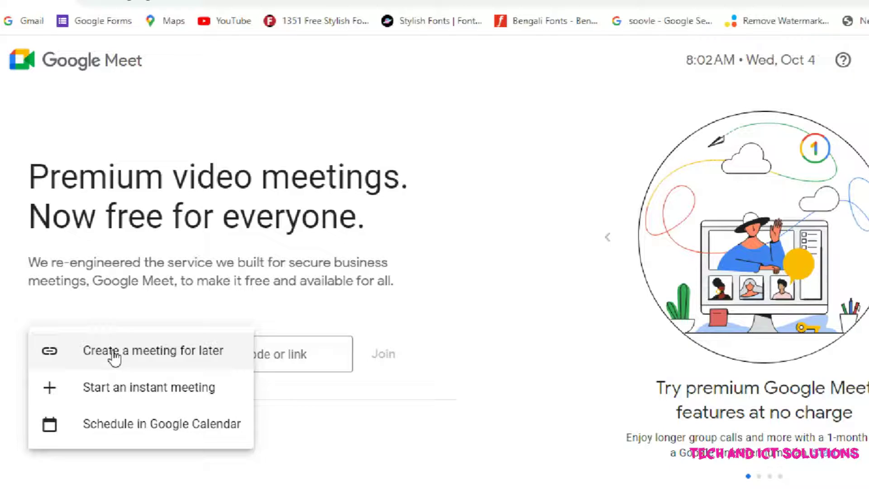
click(136, 354)
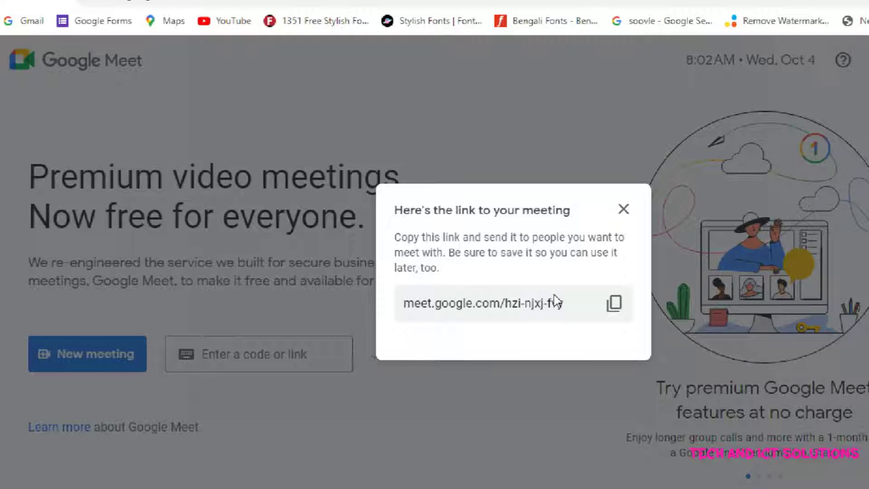
click(614, 306)
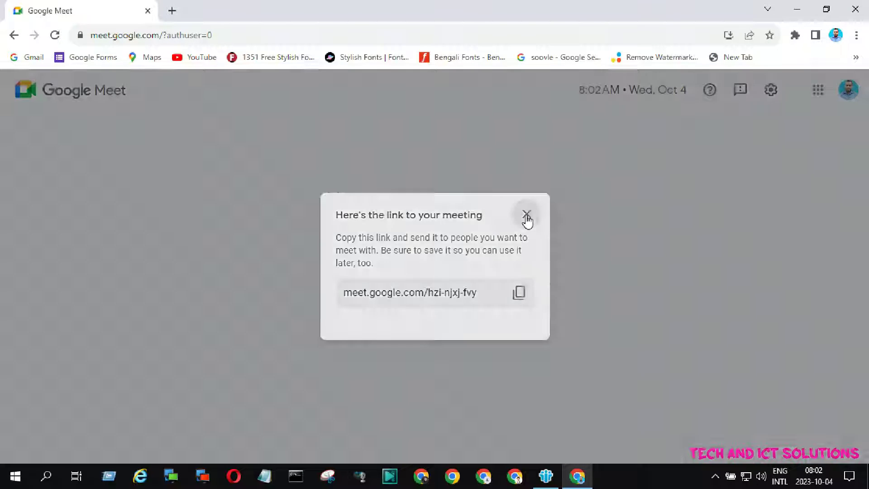
- Paste the copied meeting link into 'Enter a code or link' and open its join screen
click(527, 215)
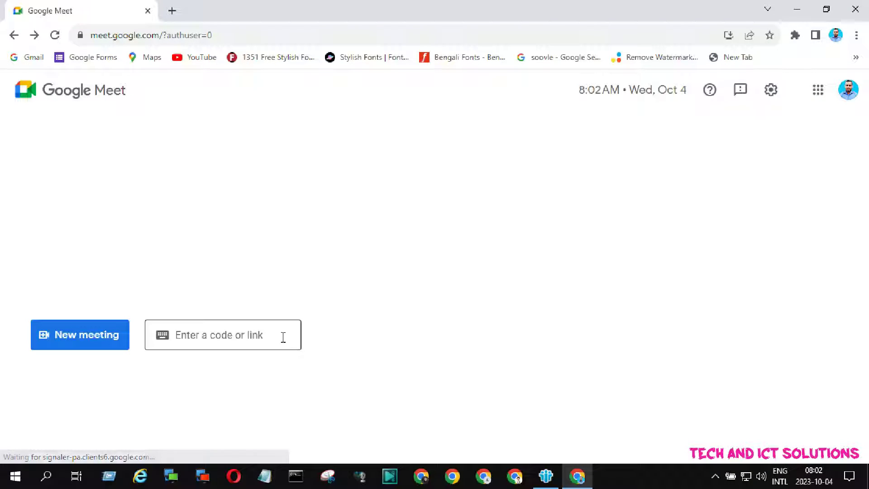
click(218, 335)
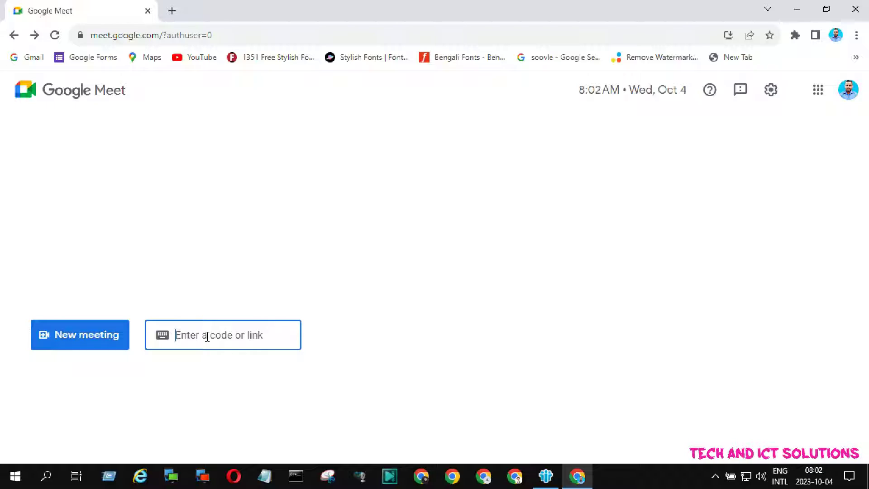
key(ctrl+v)
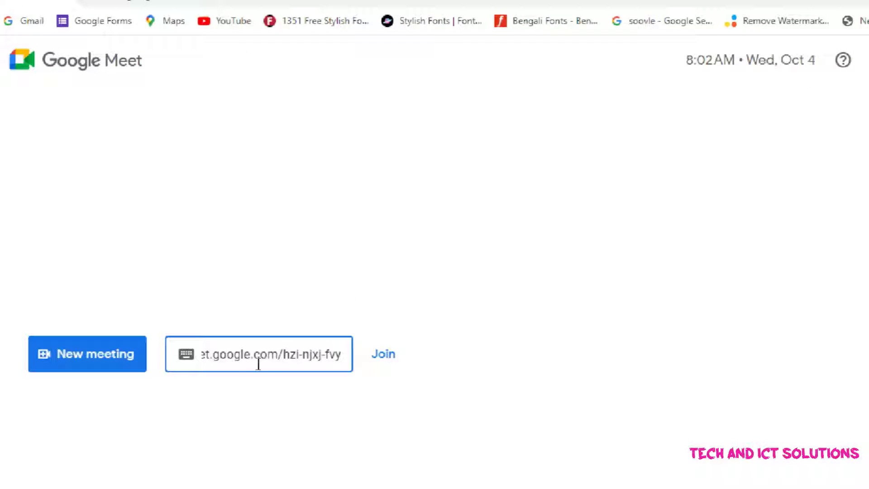
click(387, 359)
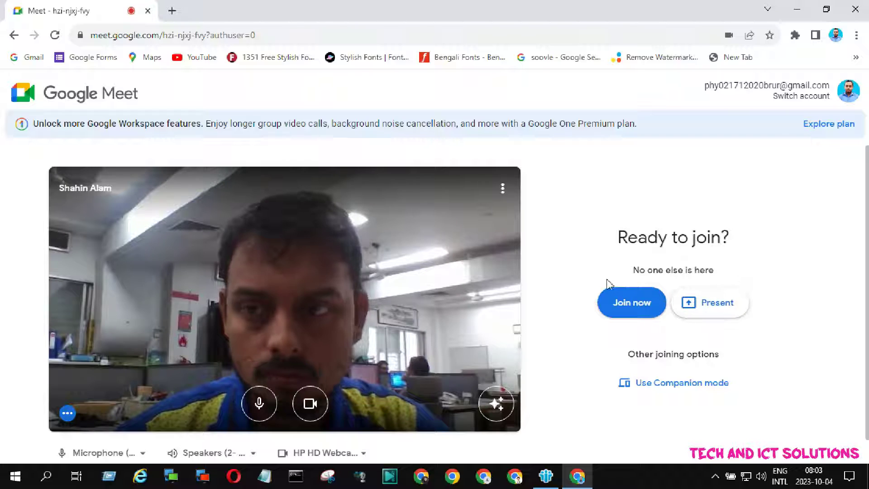
- Start presenting, then return to the Meet home page with new meeting options shown
click(701, 309)
click(13, 35)
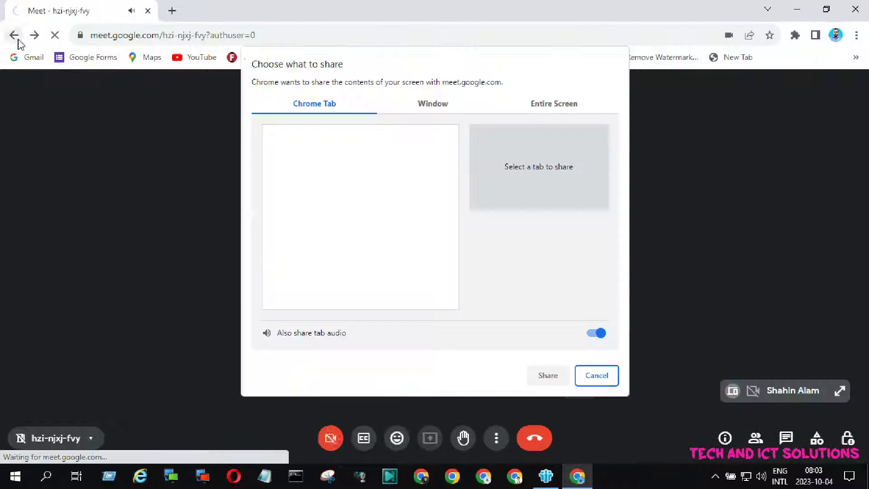
click(64, 336)
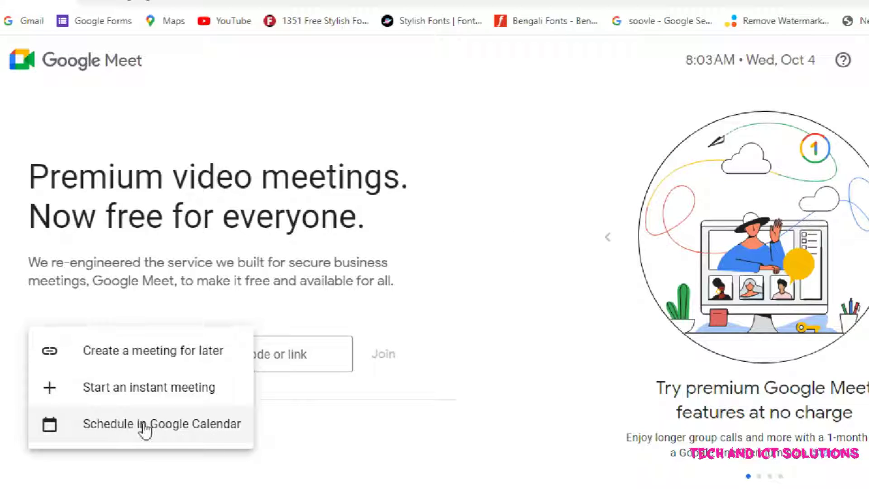
- Schedule the meeting in Google Calendar as 'Meeting With New Student>>>' and edit its start date
click(144, 426)
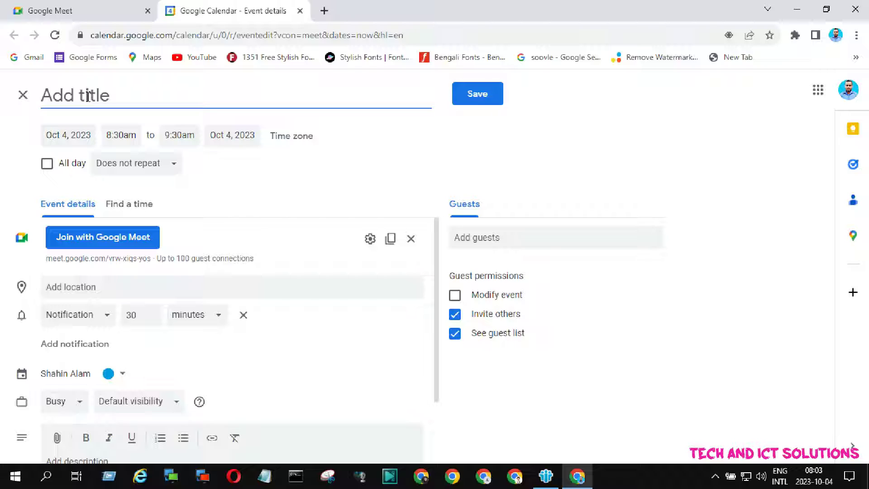
text(Meeting With New Student)
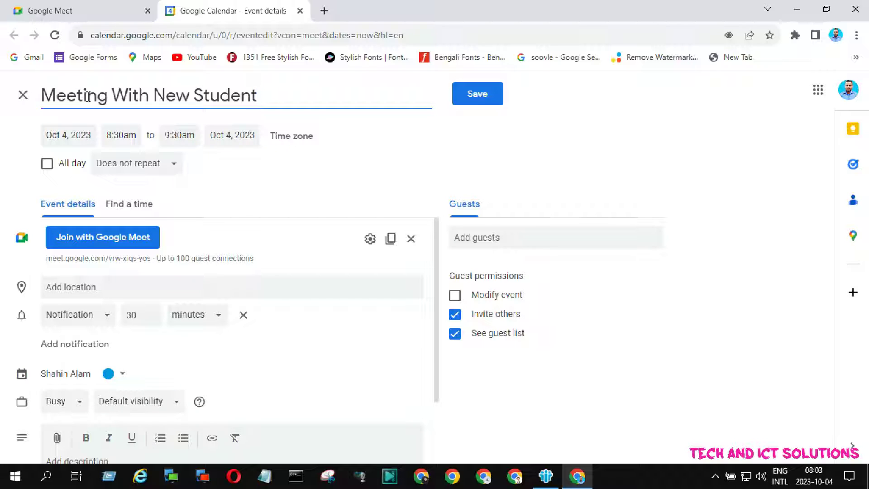
text(>>>)
click(71, 135)
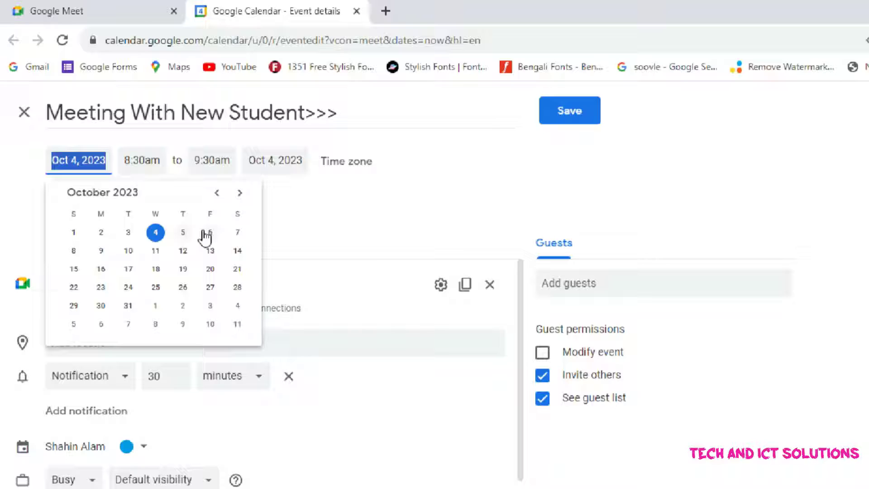
- Set the event to October 6, 2023, running 9:00am to 10:00am
click(209, 233)
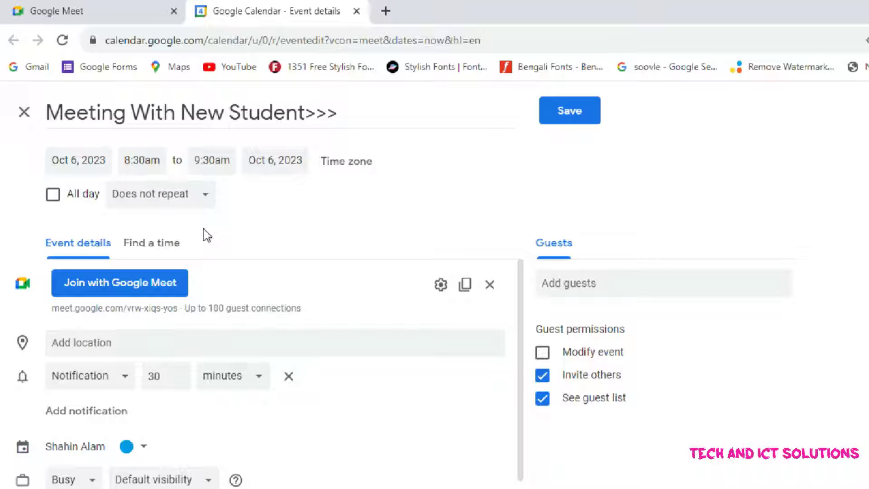
click(144, 160)
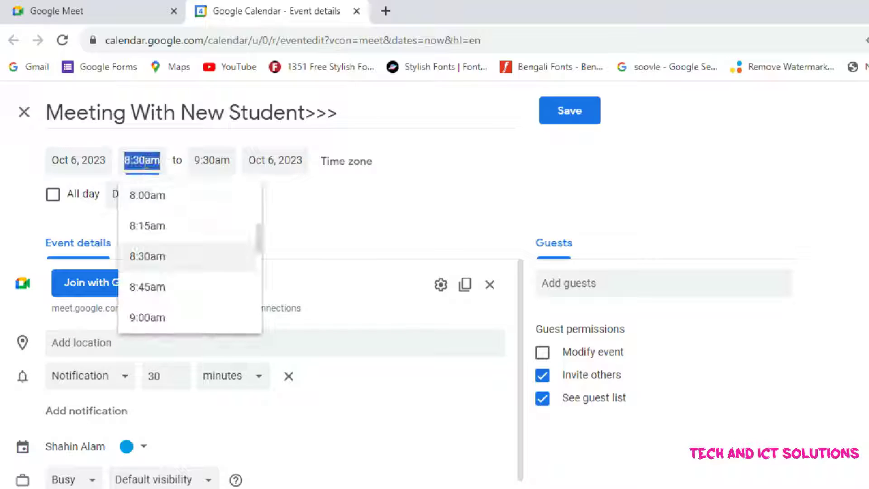
scroll(150, 268, down, 1)
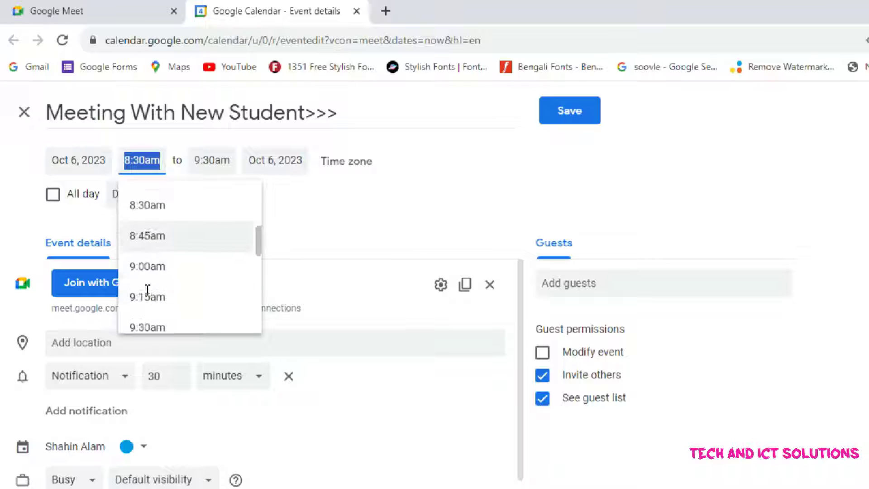
click(146, 266)
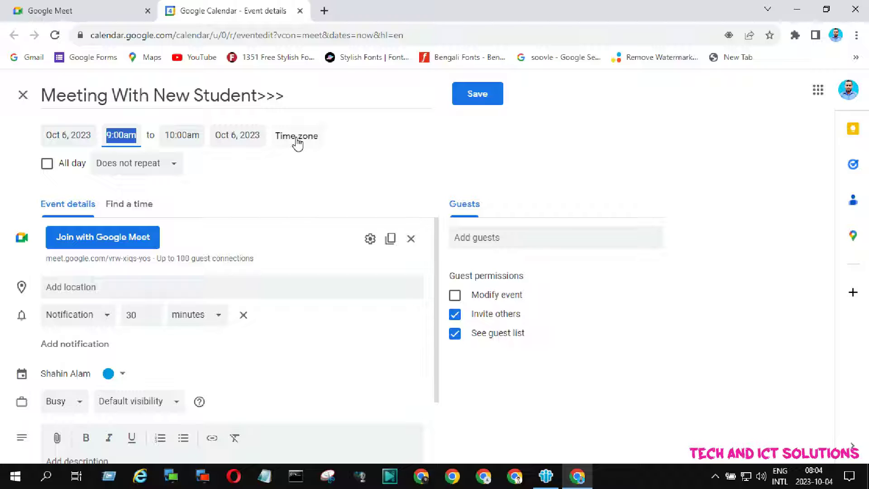
- Use separate time zones: start in GMT+00:00, end in Bangladesh Standard Time (GMT+06:00)
click(296, 138)
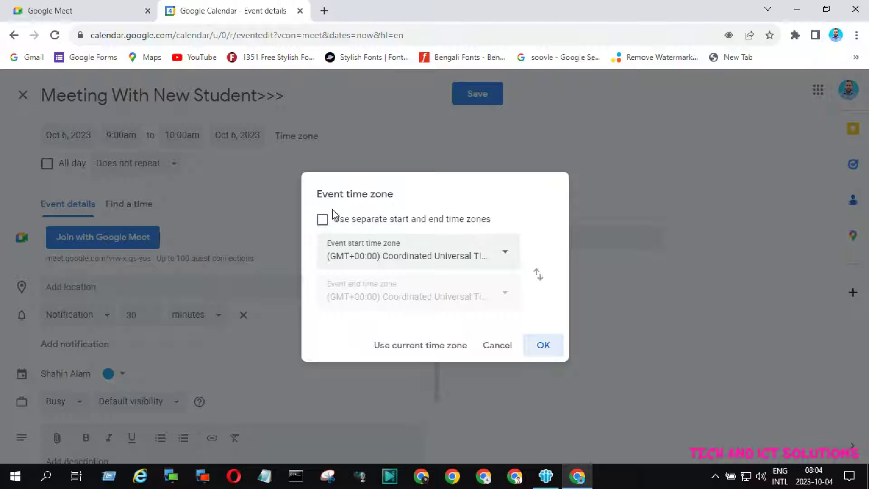
click(322, 220)
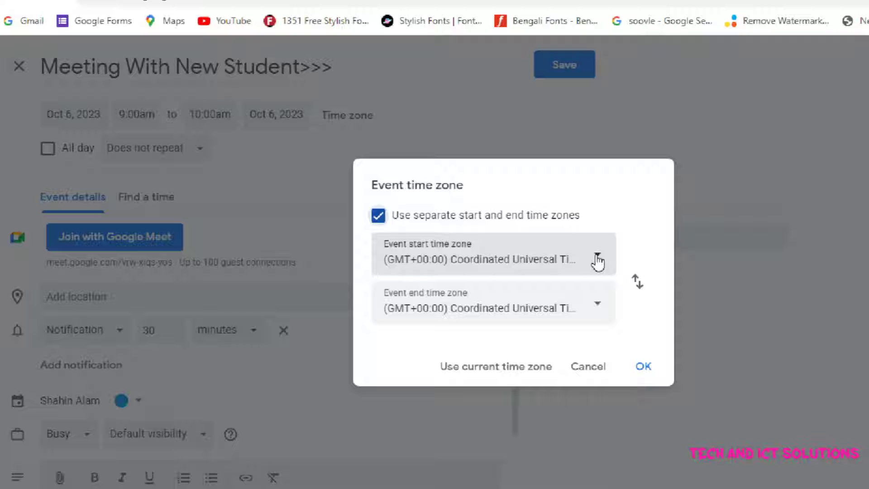
click(598, 260)
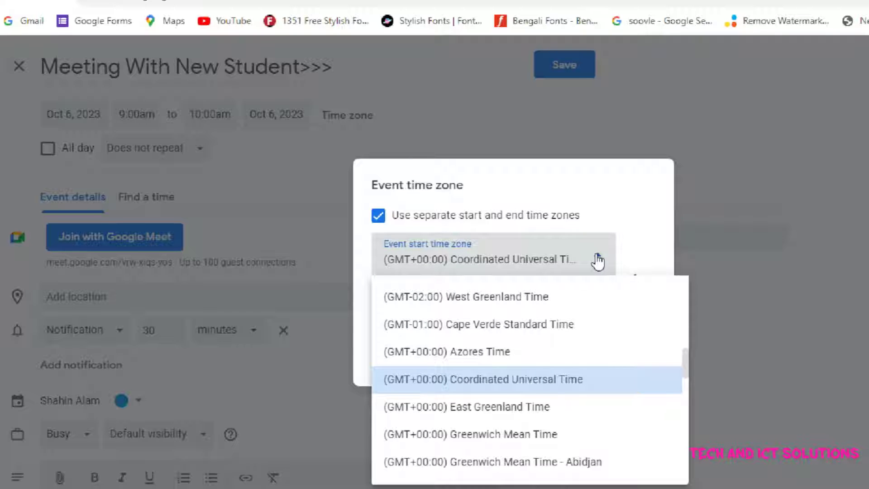
click(597, 260)
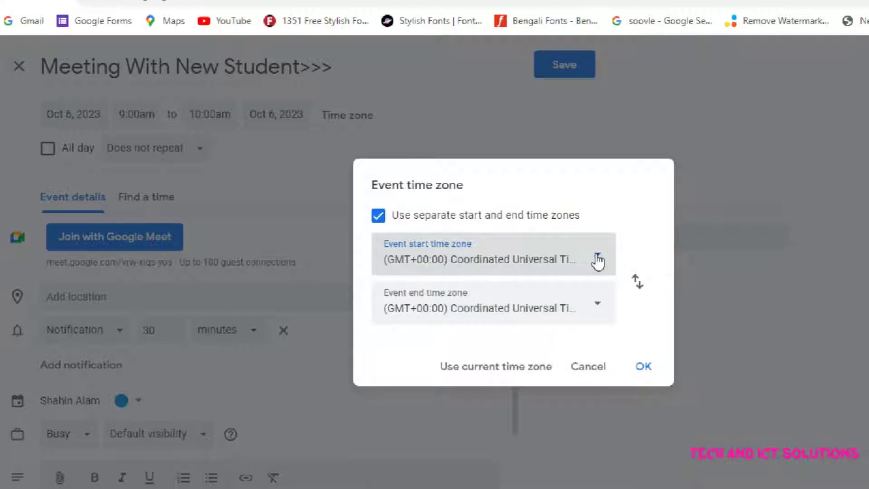
click(598, 309)
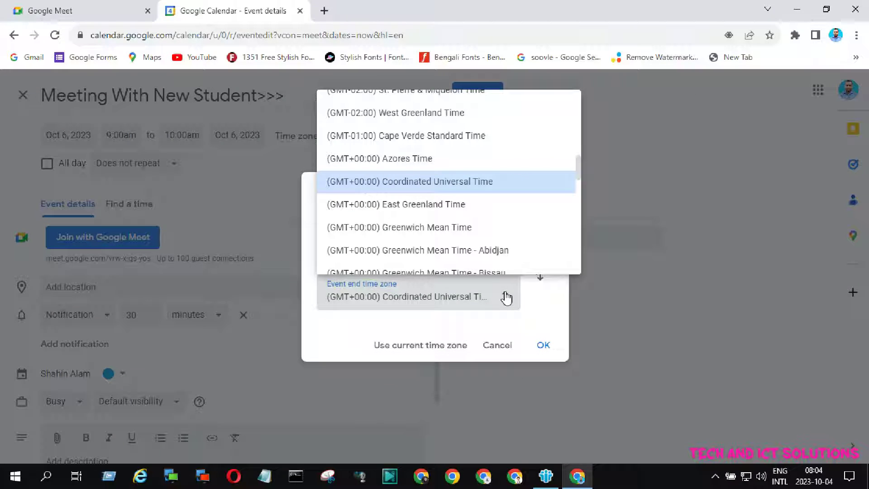
scroll(430, 190, down, 10)
scroll(429, 190, down, 3)
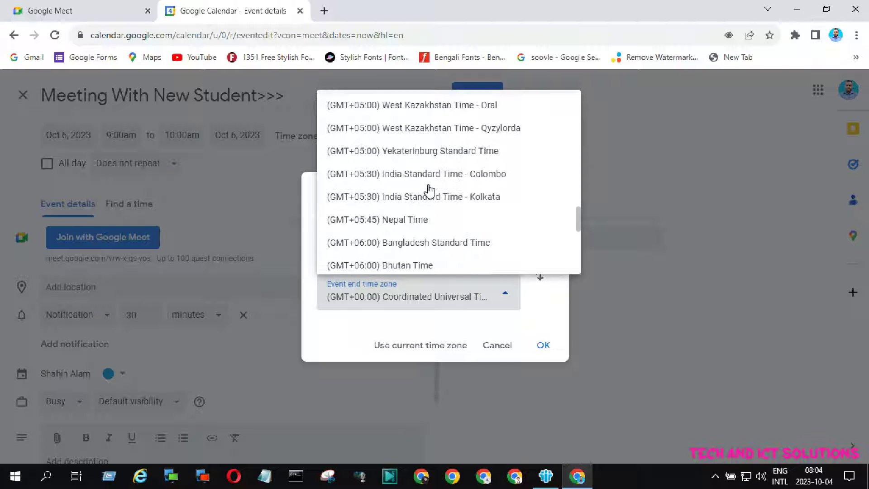
scroll(428, 188, down, 1)
click(382, 201)
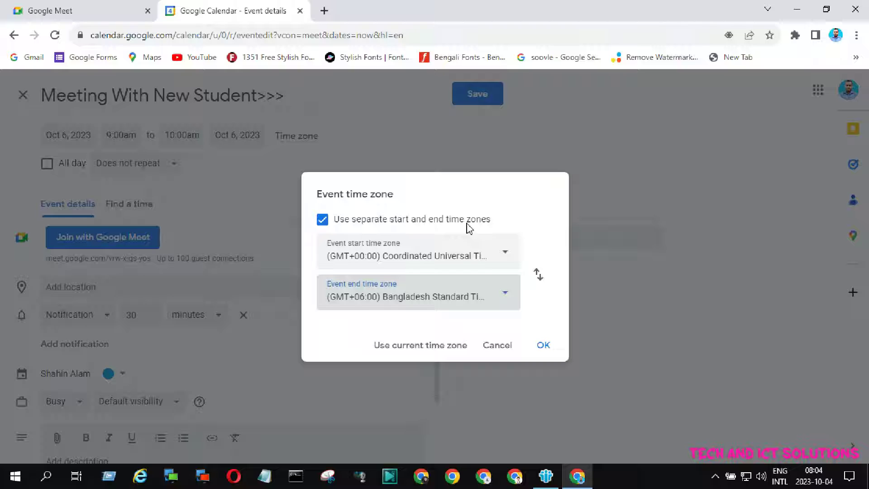
click(544, 347)
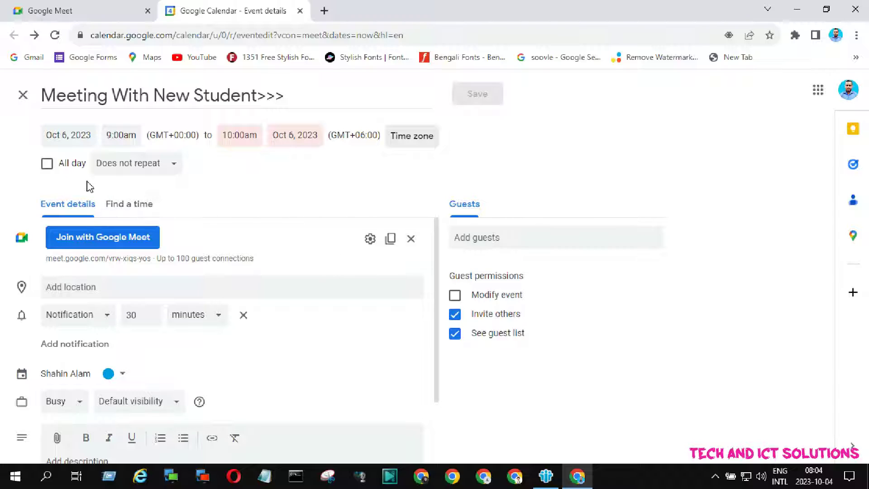
- Turn All day off so the event runs 10:00–10:30am on October 6, and save
click(45, 164)
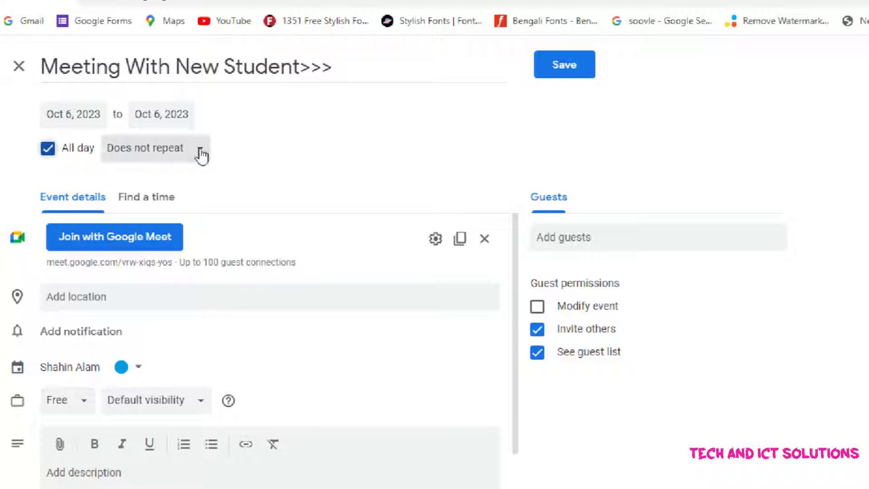
click(200, 152)
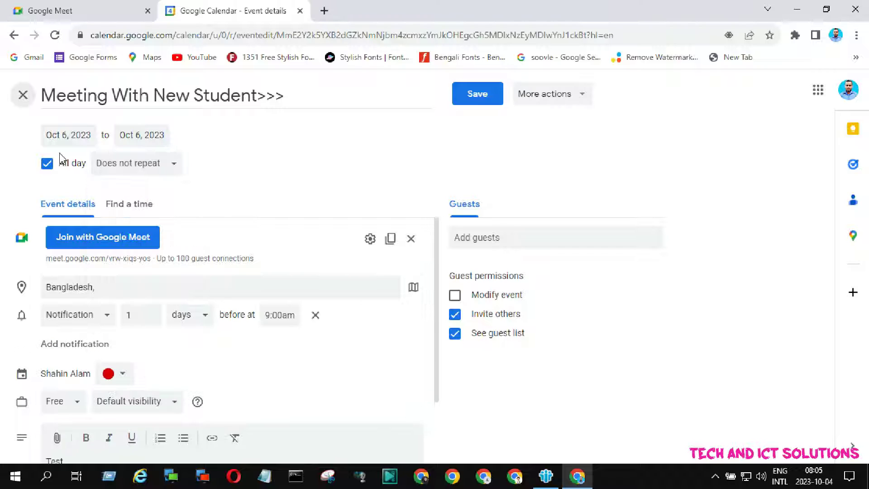
click(47, 164)
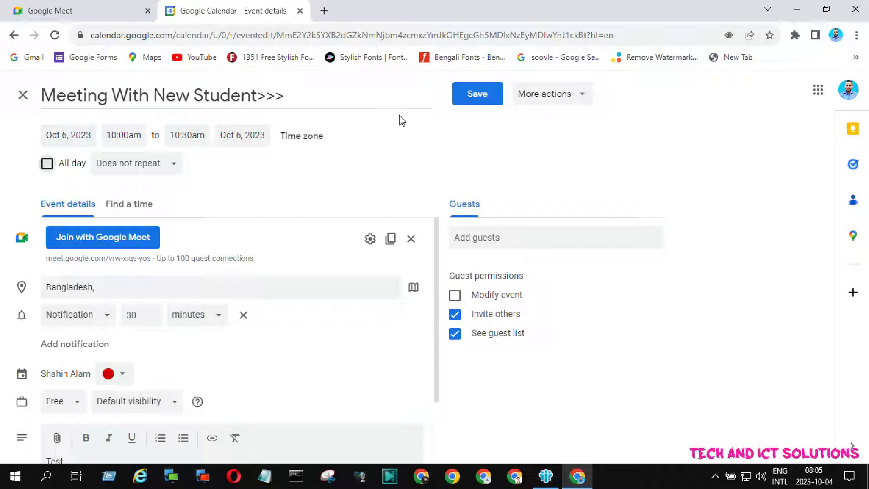
click(491, 92)
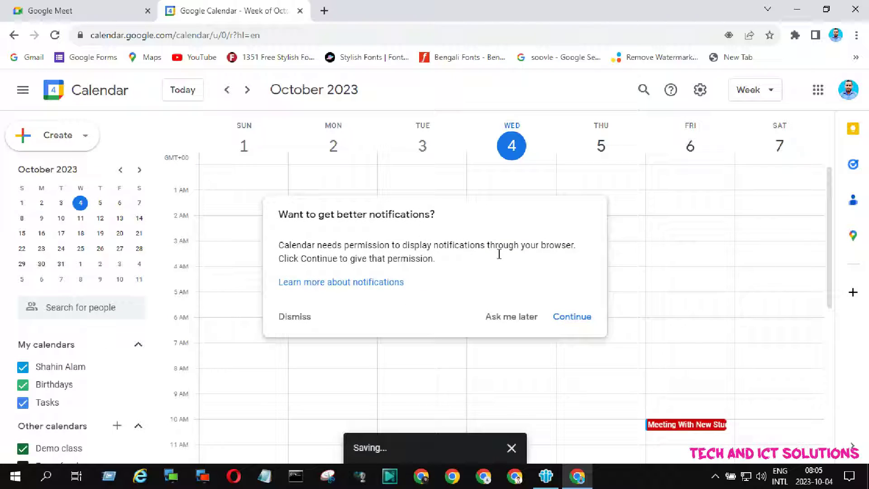
- Accept Calendar's notifications dialog and allow Chrome to show Calendar notifications
click(572, 317)
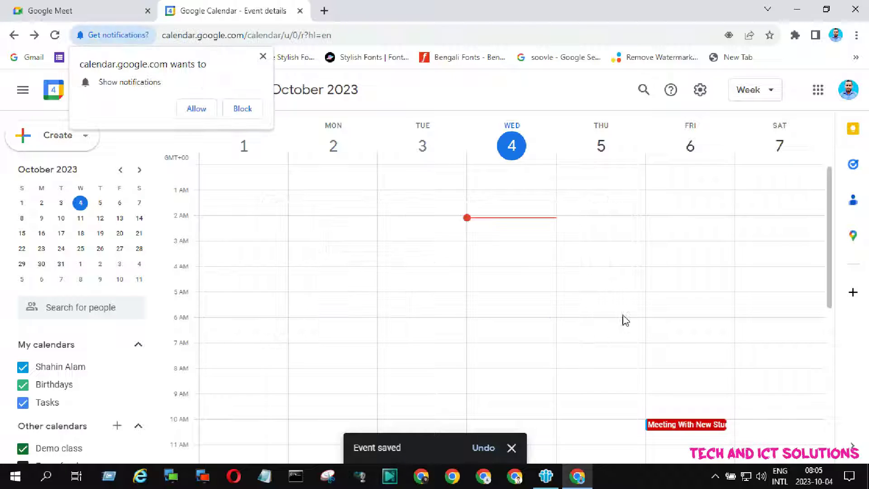
click(199, 112)
scroll(699, 418, down, 3)
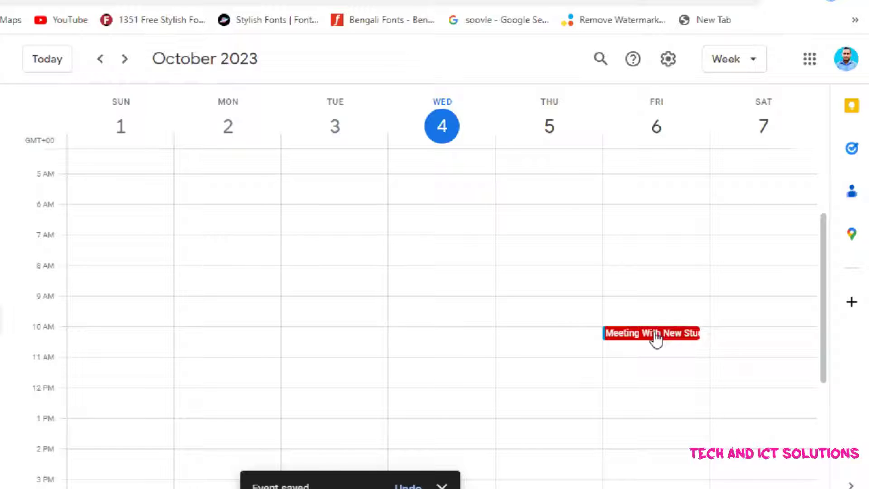
- Copy the Friday meeting's conference info and open a blank Notepad document
click(655, 340)
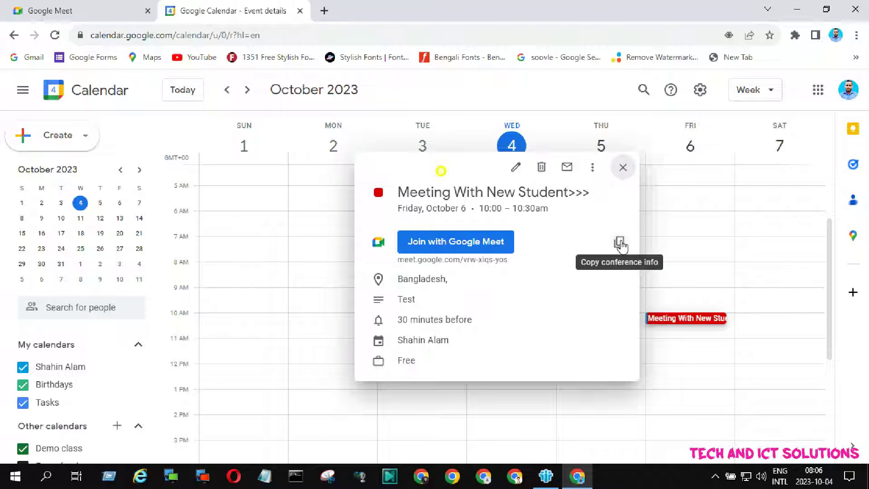
click(620, 243)
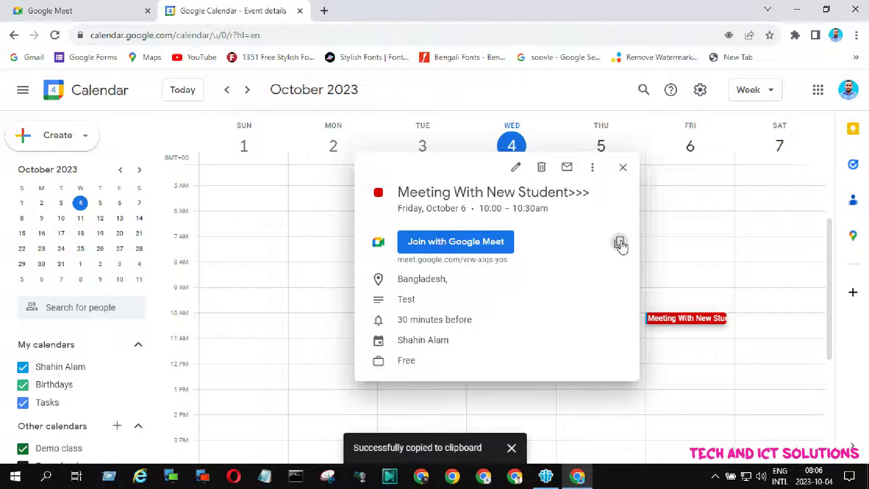
click(265, 477)
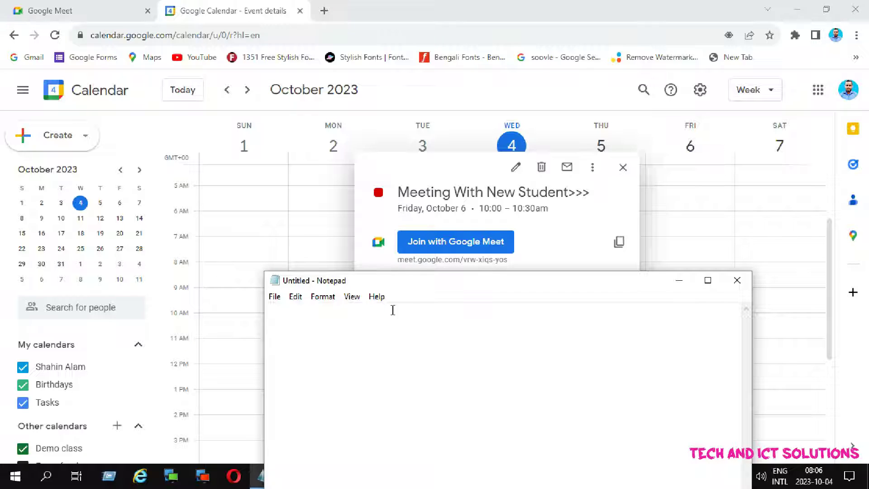
- Paste the meeting details into Notepad, select the video call link, and close the event popup
right_click(341, 332)
click(372, 190)
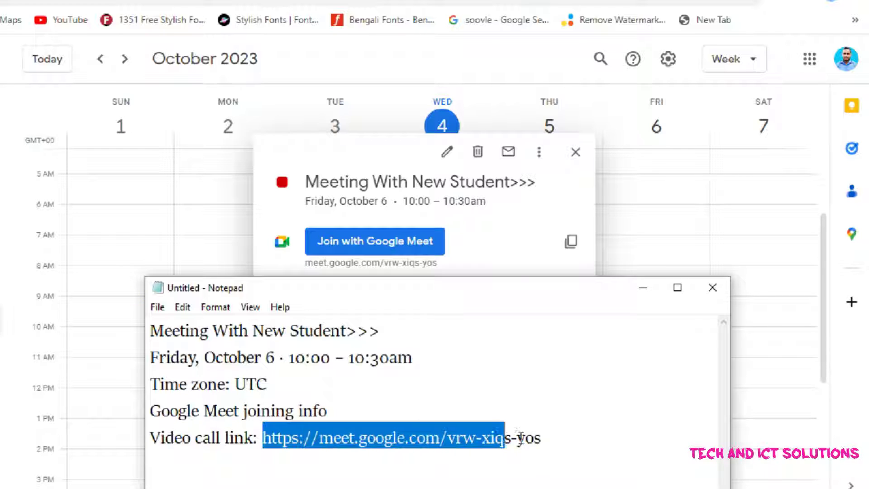
drag(262, 438, 547, 440)
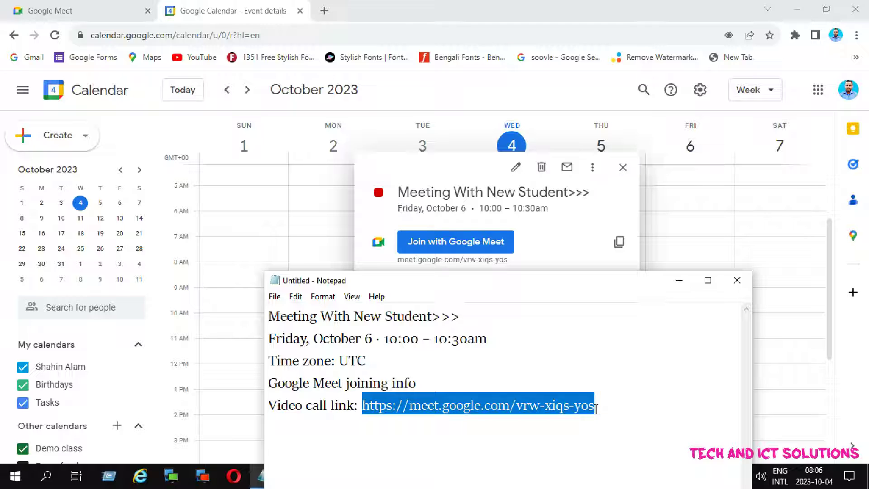
click(679, 281)
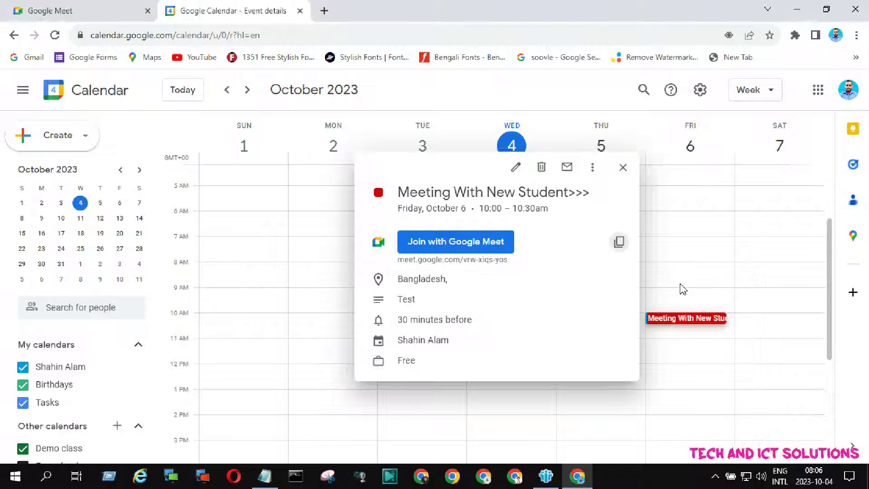
click(622, 168)
scroll(383, 239, up, 3)
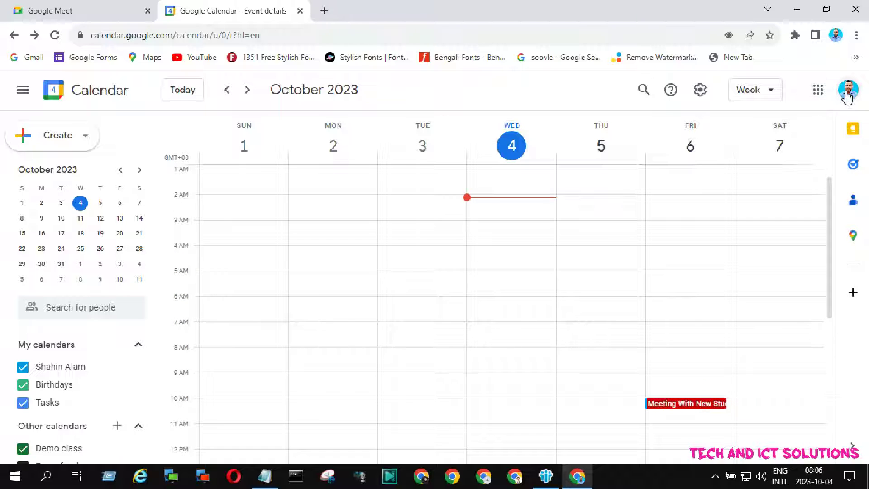
- Close Google Calendar and paste the vrw-xiqs-yos meeting link into Google Meet to reach its join preview
click(299, 11)
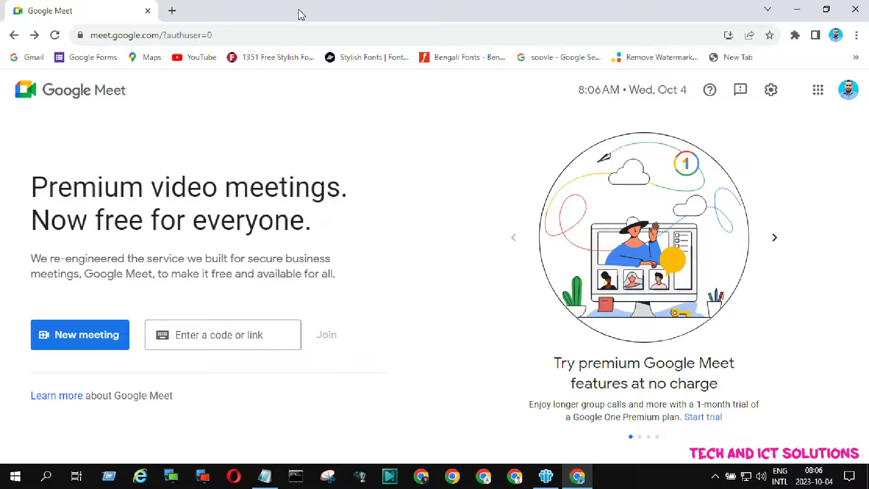
click(182, 333)
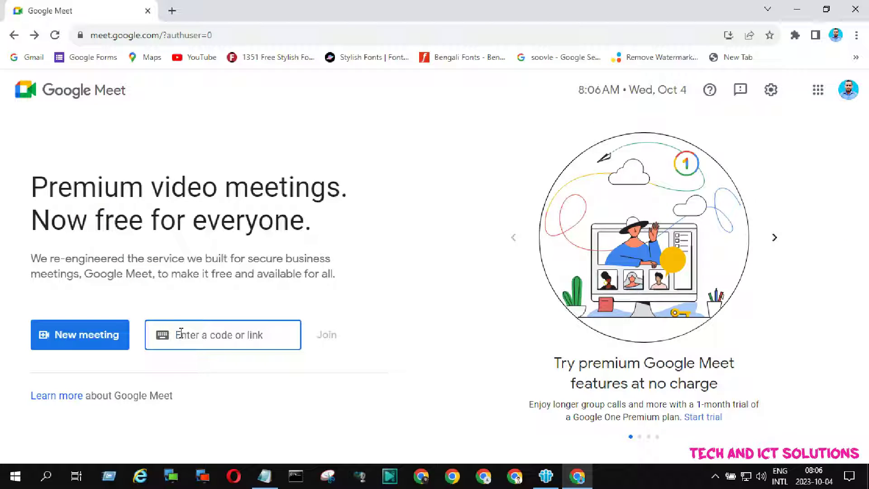
key(ctrl+v)
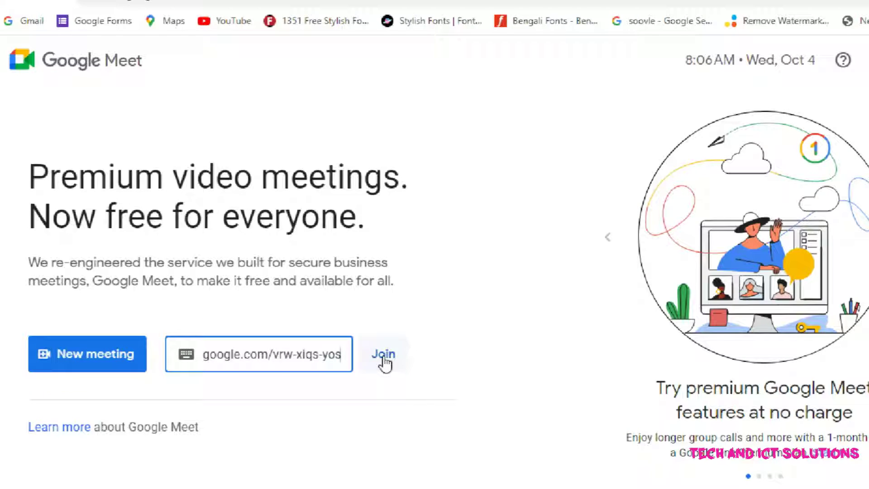
click(382, 355)
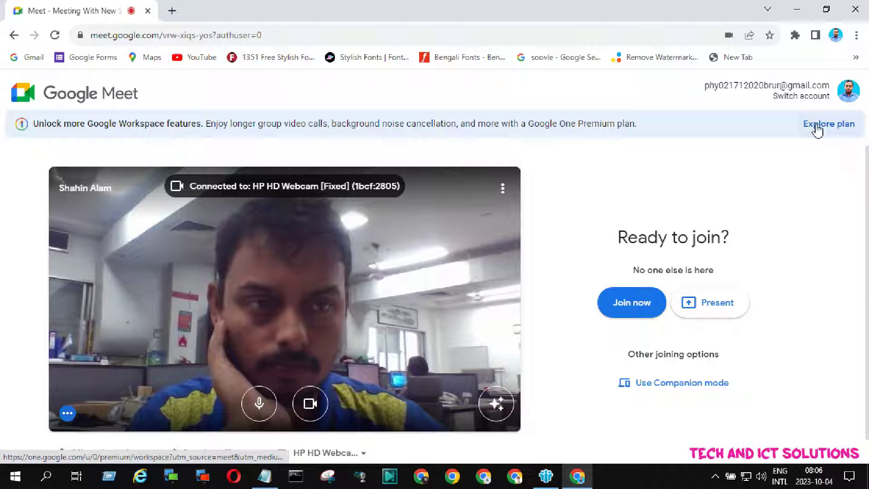
- Join the 'Meeting With New Student>>>' call and bring up its More options menu
click(630, 302)
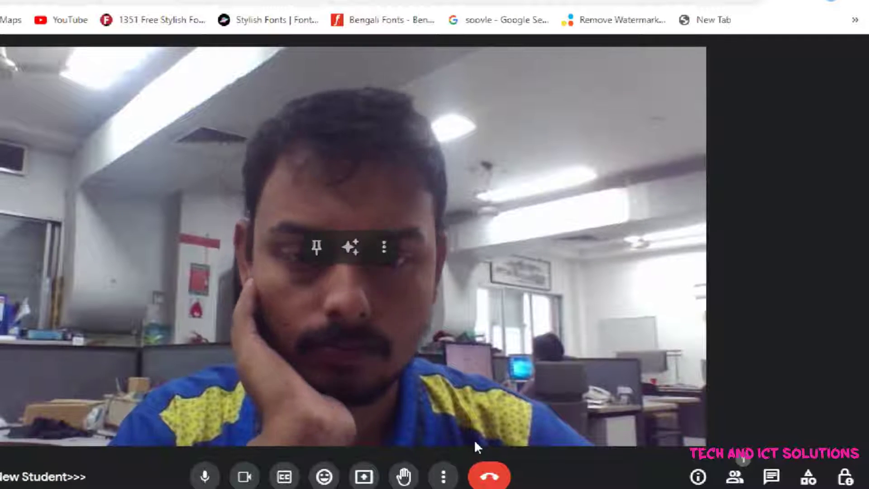
click(442, 478)
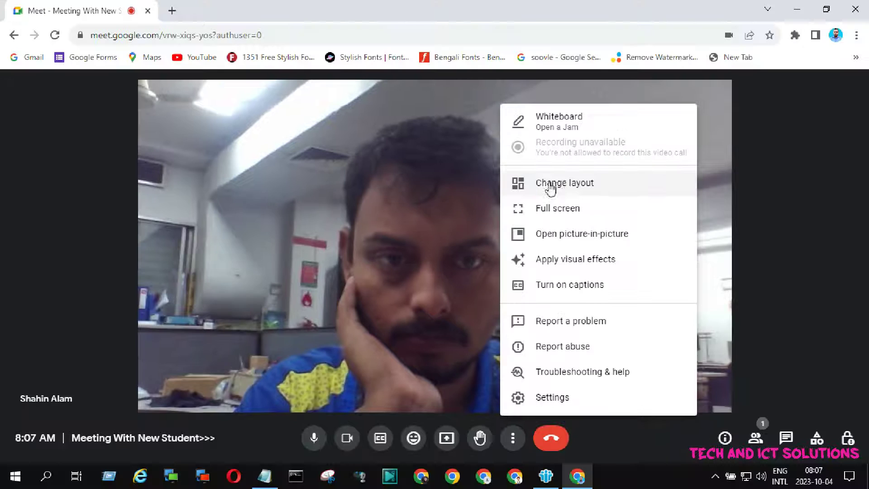
- Browse the Video, General, Captions and Reactions settings, then close the Settings dialog
click(543, 398)
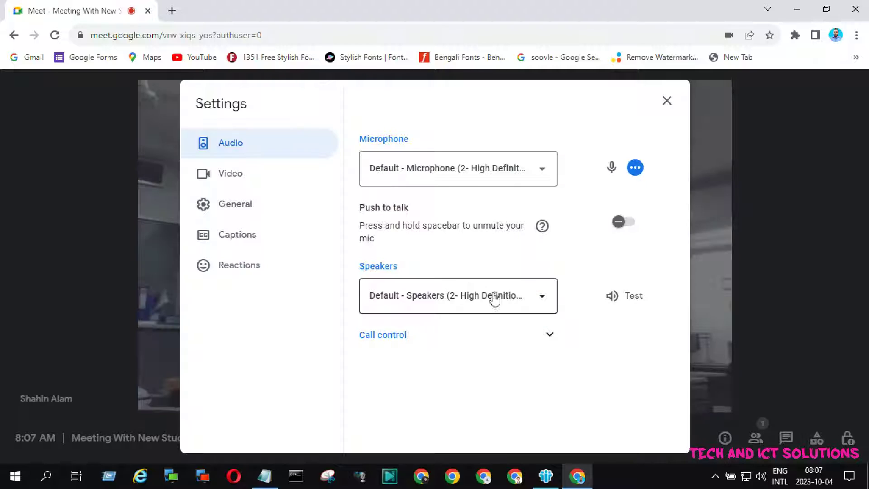
click(233, 177)
click(230, 208)
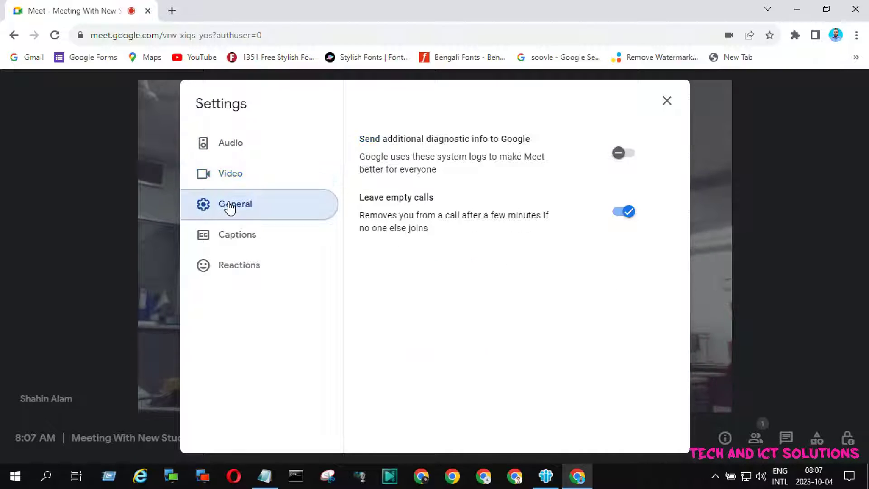
click(244, 240)
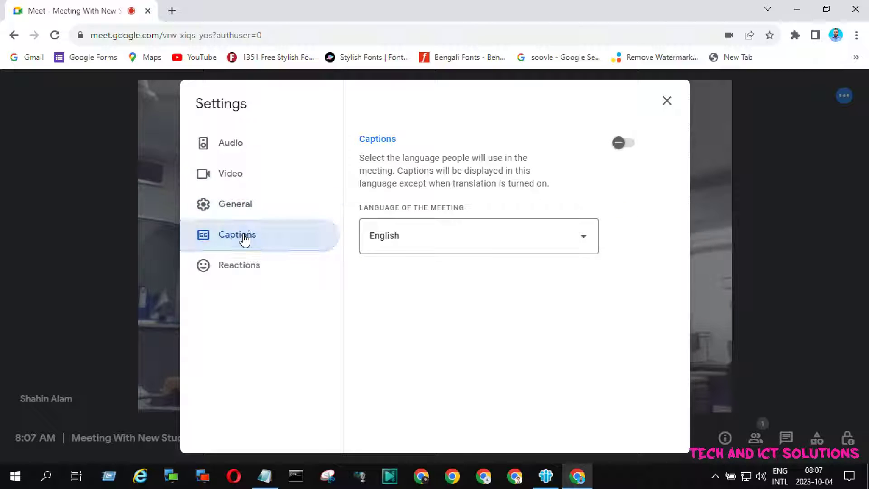
click(248, 272)
click(666, 102)
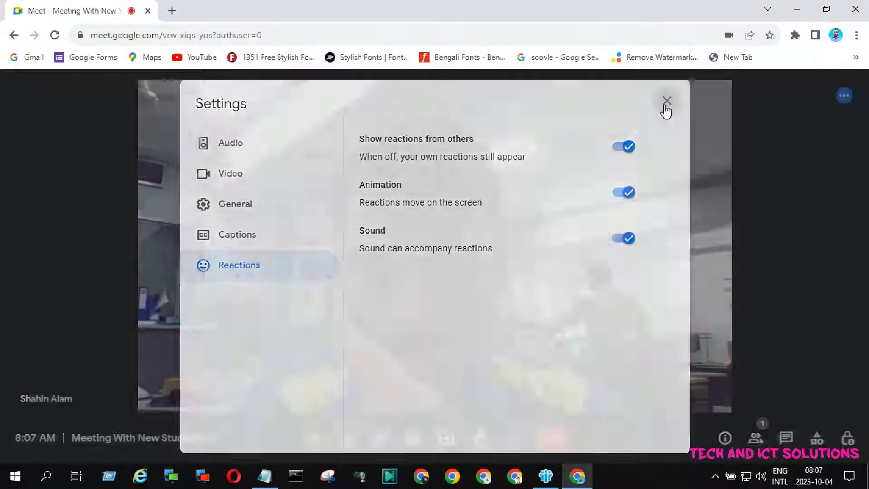
click(754, 434)
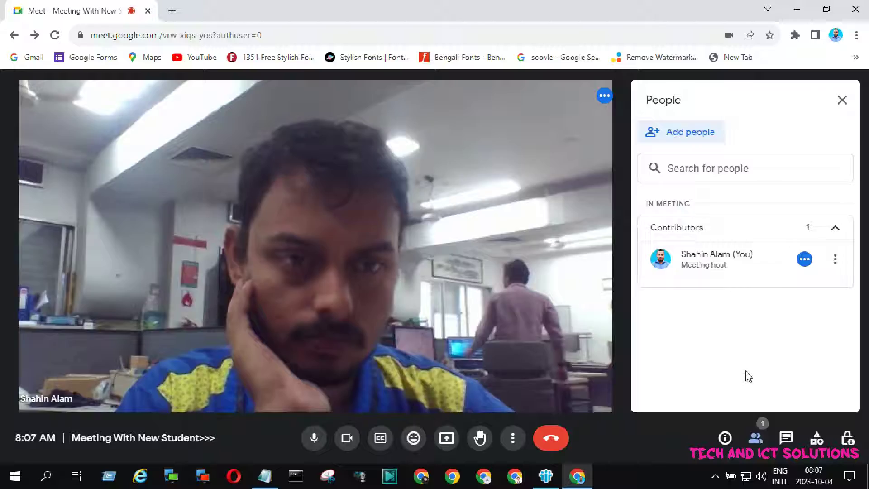
click(686, 132)
scroll(423, 312, up, 2)
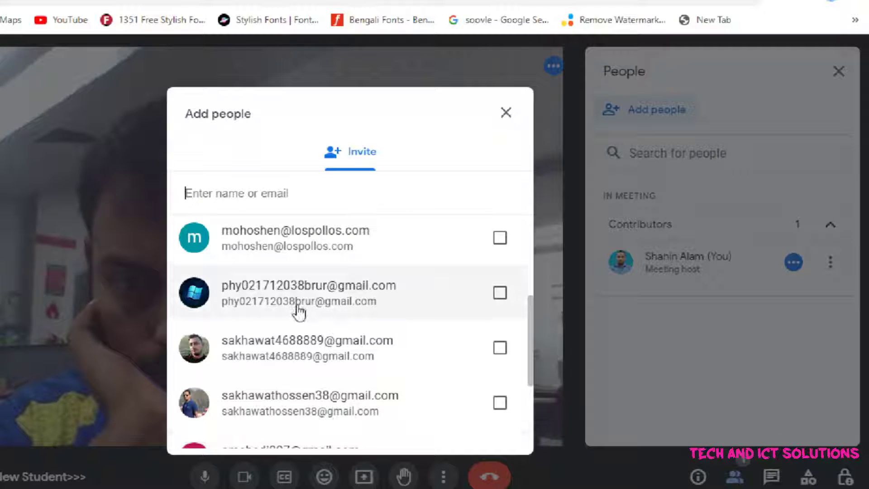
scroll(288, 299, down, 1)
click(279, 339)
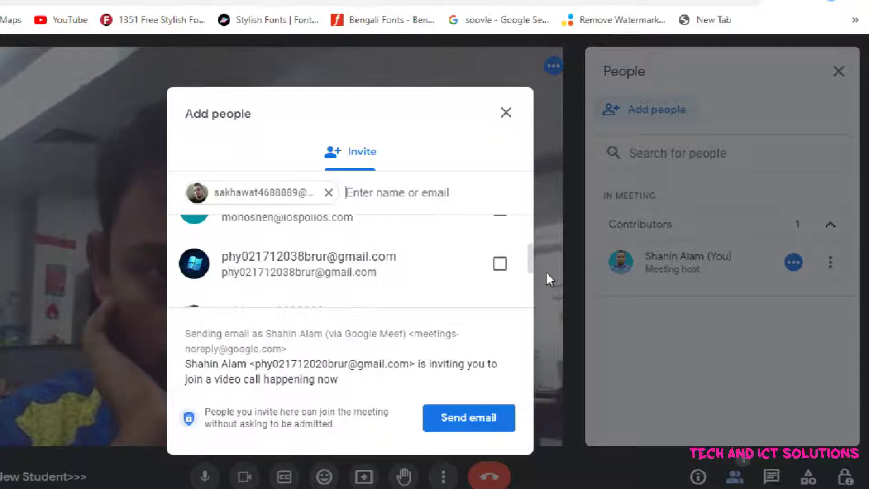
click(460, 419)
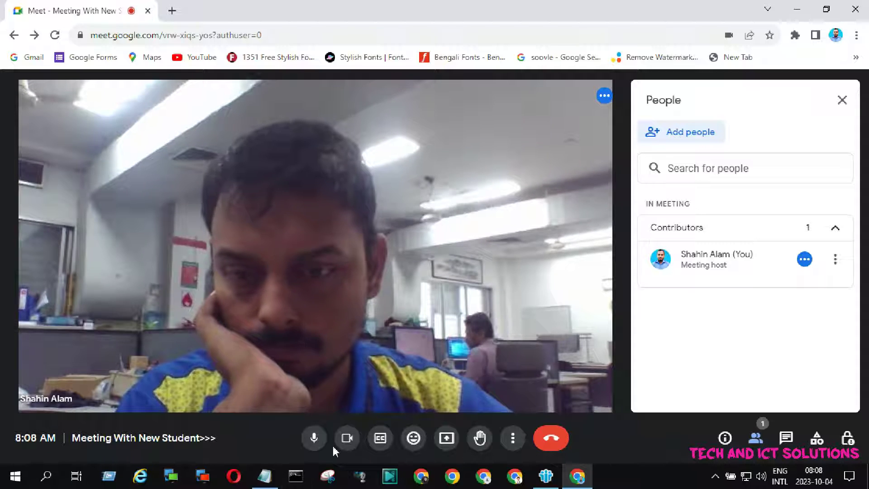
- Apply the Halloween pumpkin-graveyard background through the visual effects panel
click(512, 440)
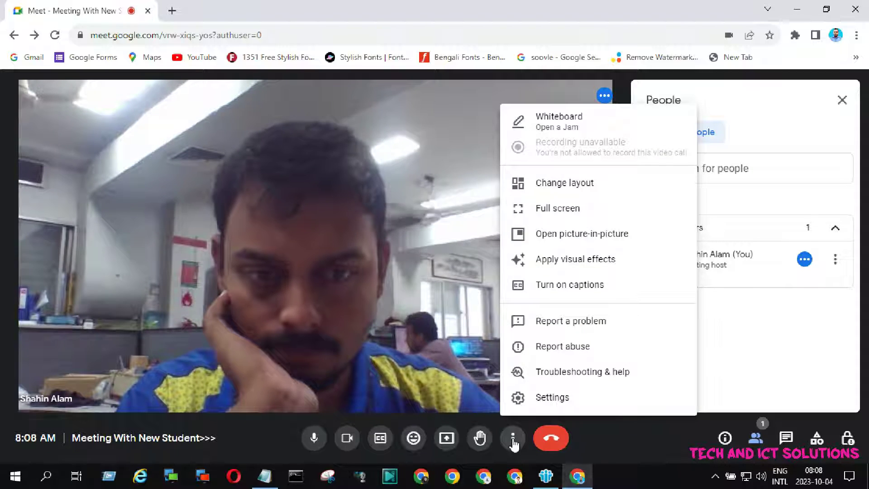
click(546, 258)
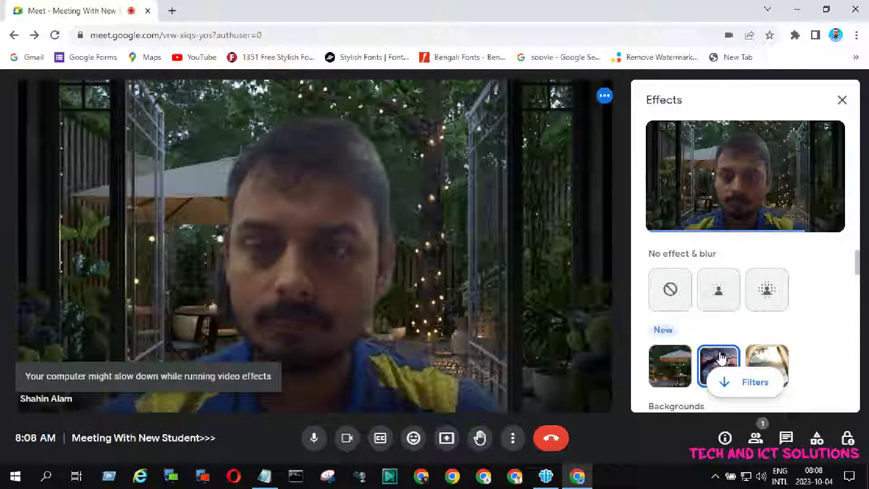
click(715, 362)
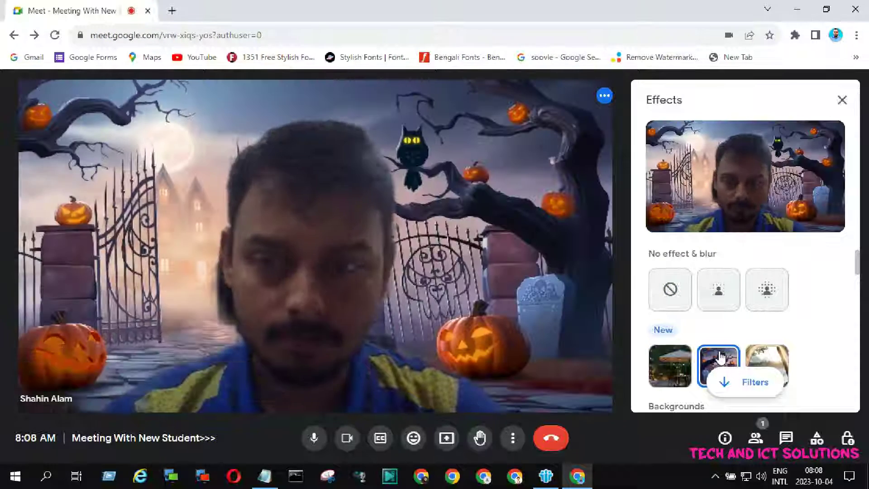